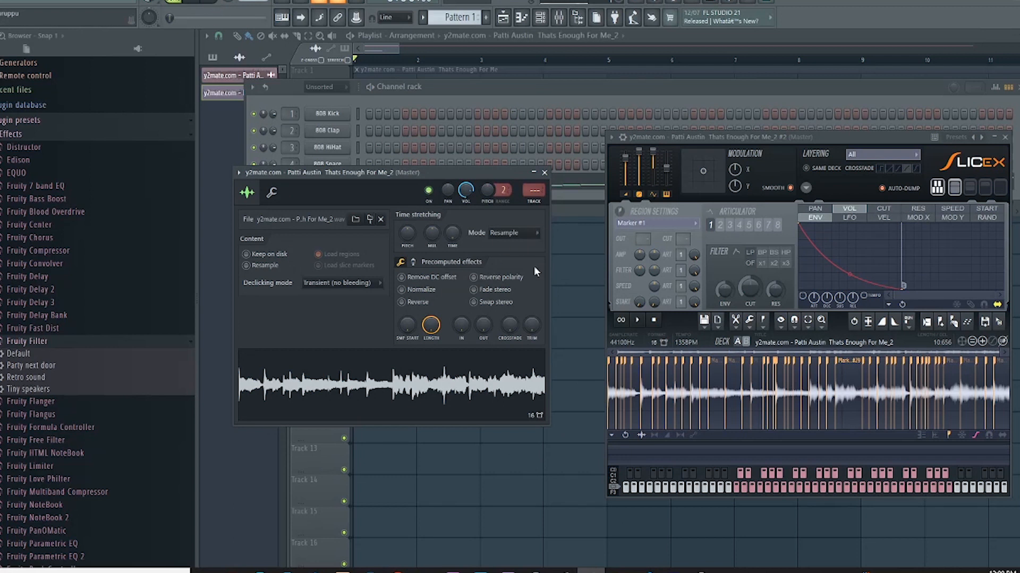
Step: Re-slice the sample loaded in Slicex using the Large grid-slicing option
{"action": "left_click_drag", "start_coordinate": [811, 138], "coordinate": [804, 138]}
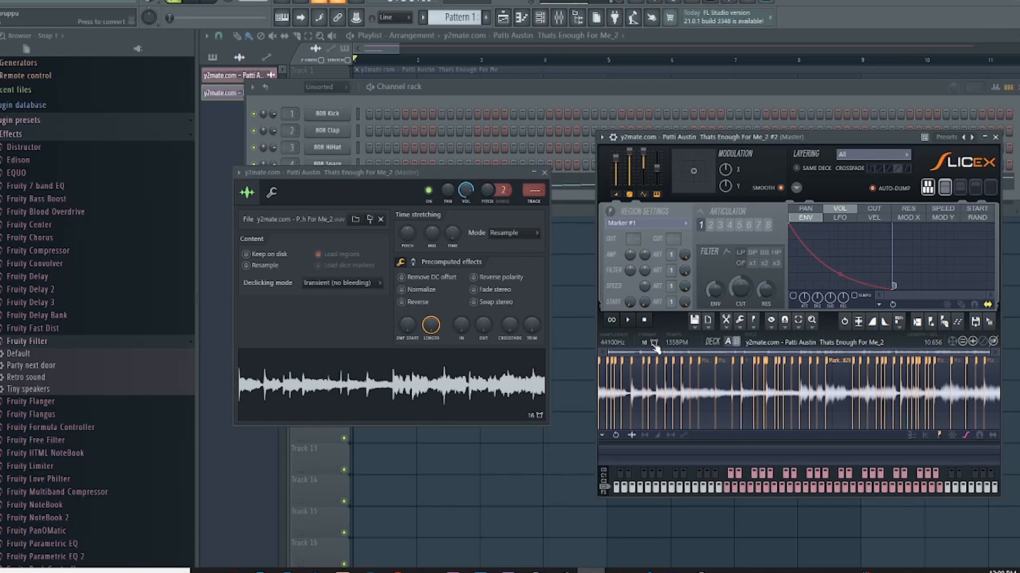
{"action": "left_click", "coordinate": [754, 322]}
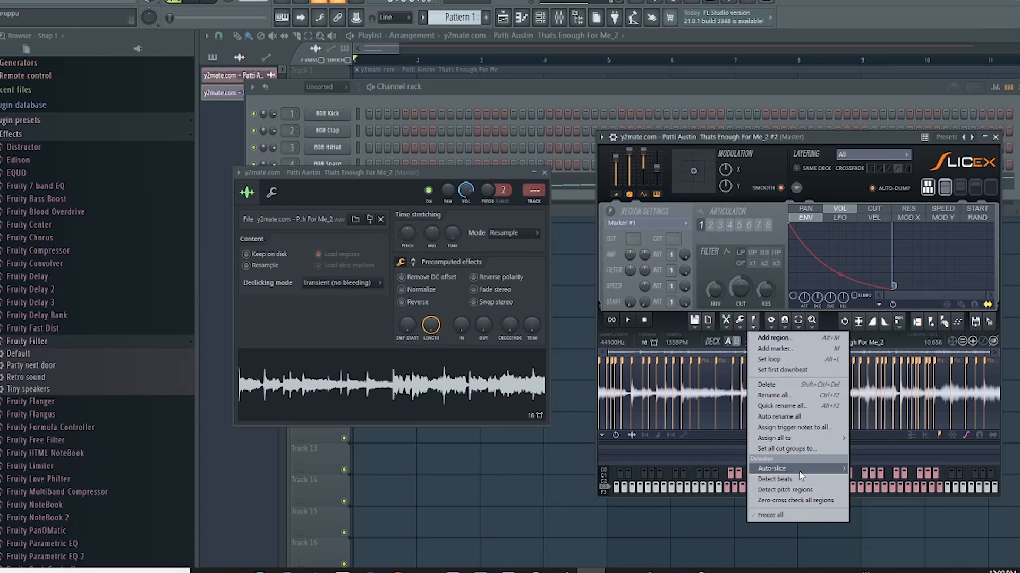
{"action": "mouse_move", "coordinate": [773, 468]}
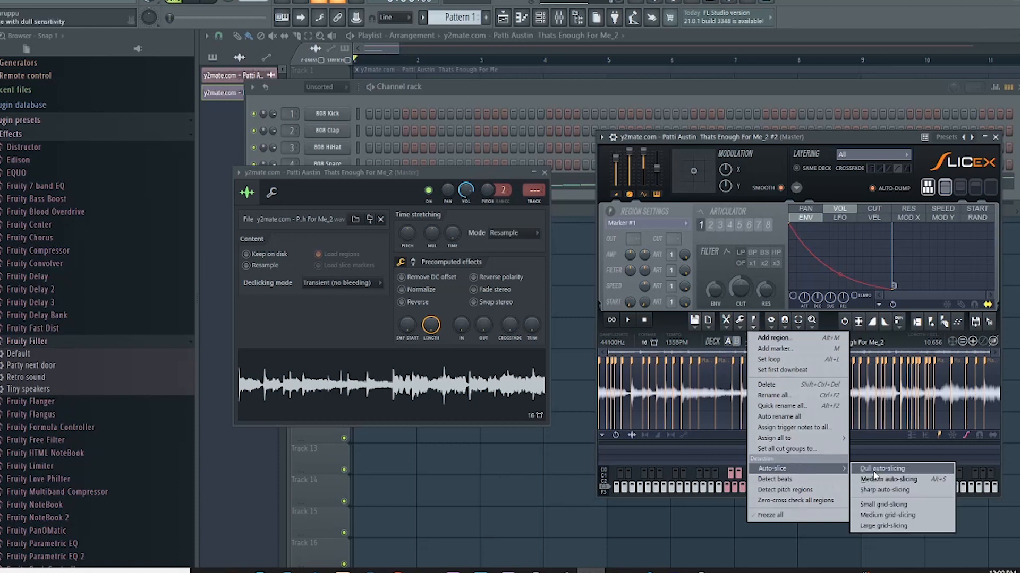
{"action": "left_click", "coordinate": [896, 527]}
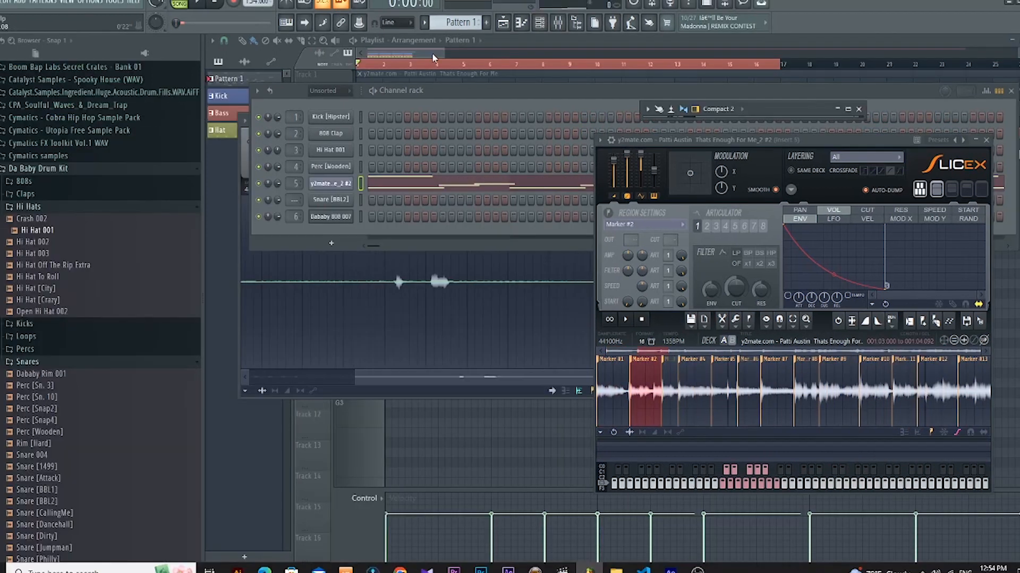
Step: Review the chopped marker notes of the Slicex sample channel in the piano roll
{"action": "left_click", "coordinate": [431, 53]}
{"action": "left_click", "coordinate": [522, 27]}
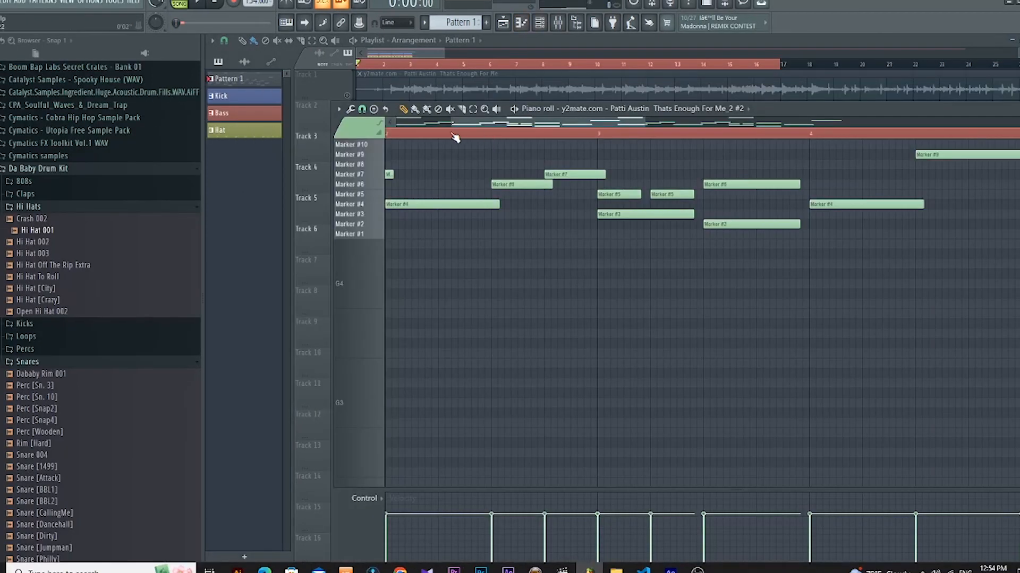
{"action": "left_click_drag", "start_coordinate": [533, 121], "coordinate": [500, 125]}
{"action": "scroll", "coordinate": [541, 265], "scroll_direction": "up", "scroll_amount": 5}
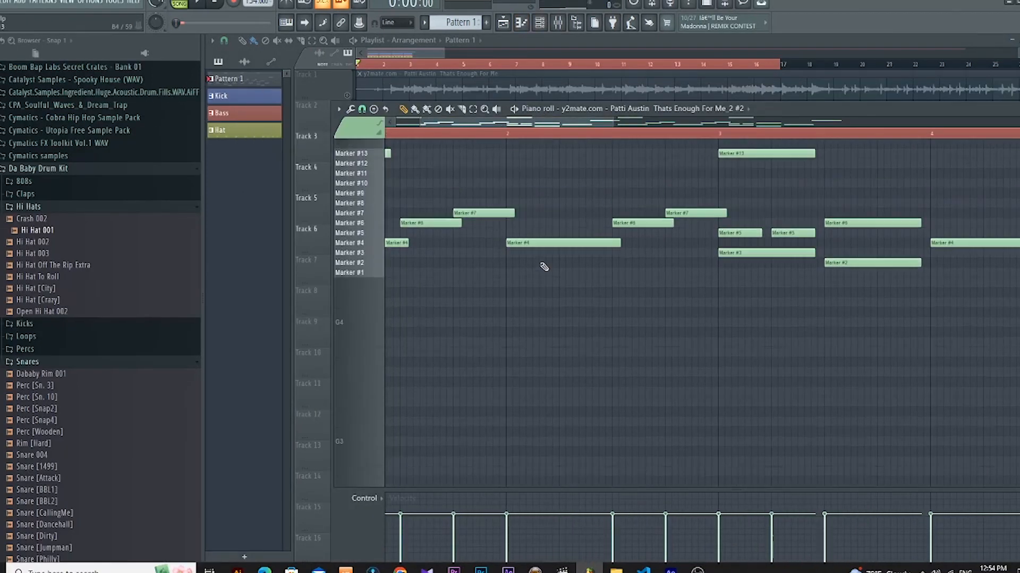
Step: Open Slicex for the sample channel and audition individual slices between Marker #1 and Marker #10
{"action": "left_click", "coordinate": [542, 26]}
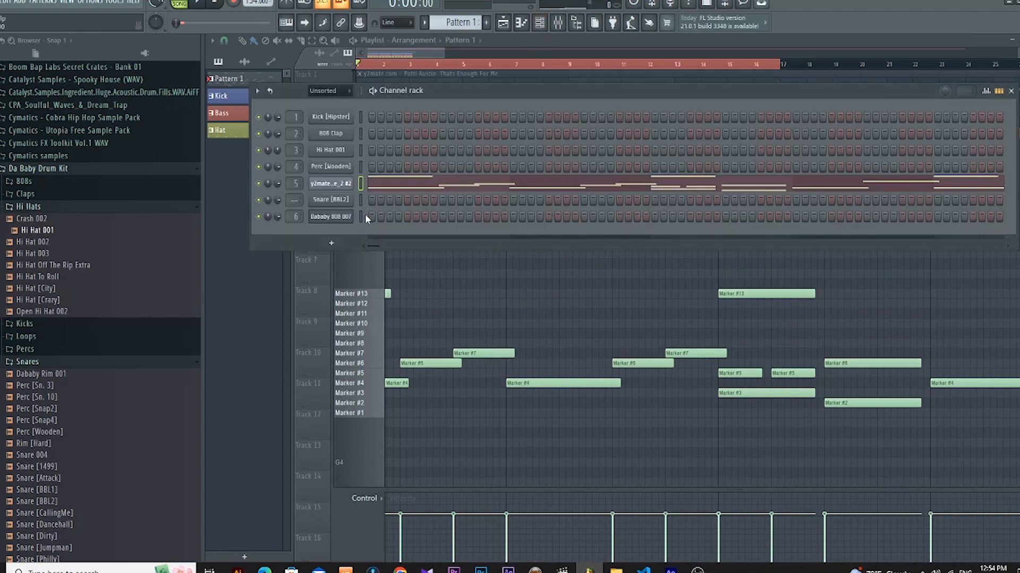
{"action": "left_click", "coordinate": [330, 183]}
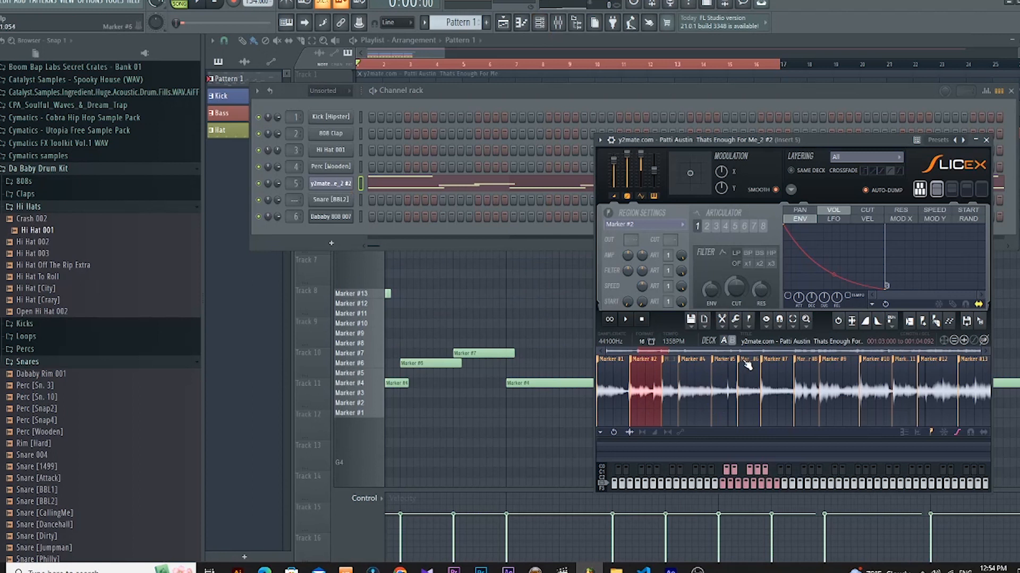
{"action": "left_click", "coordinate": [649, 396]}
{"action": "left_click", "coordinate": [620, 398]}
{"action": "left_click", "coordinate": [694, 397]}
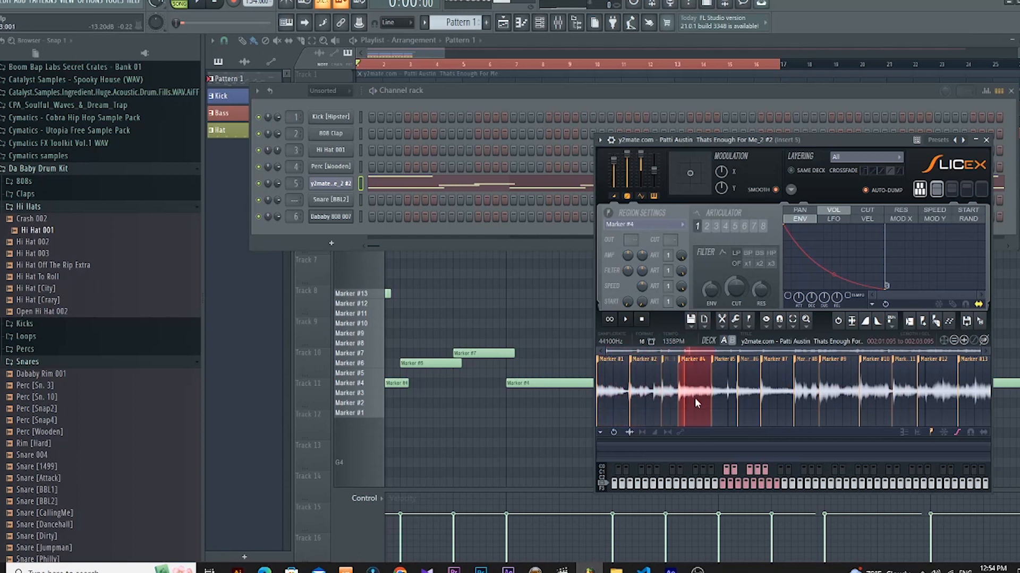
{"action": "left_click", "coordinate": [733, 402]}
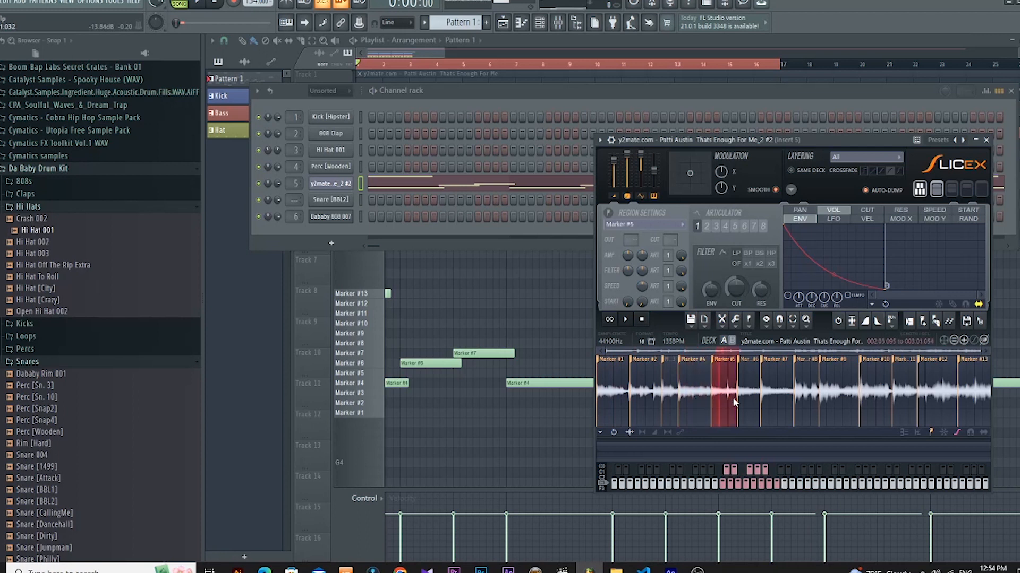
{"action": "left_click", "coordinate": [805, 399]}
{"action": "left_click", "coordinate": [831, 396]}
{"action": "left_click", "coordinate": [806, 400]}
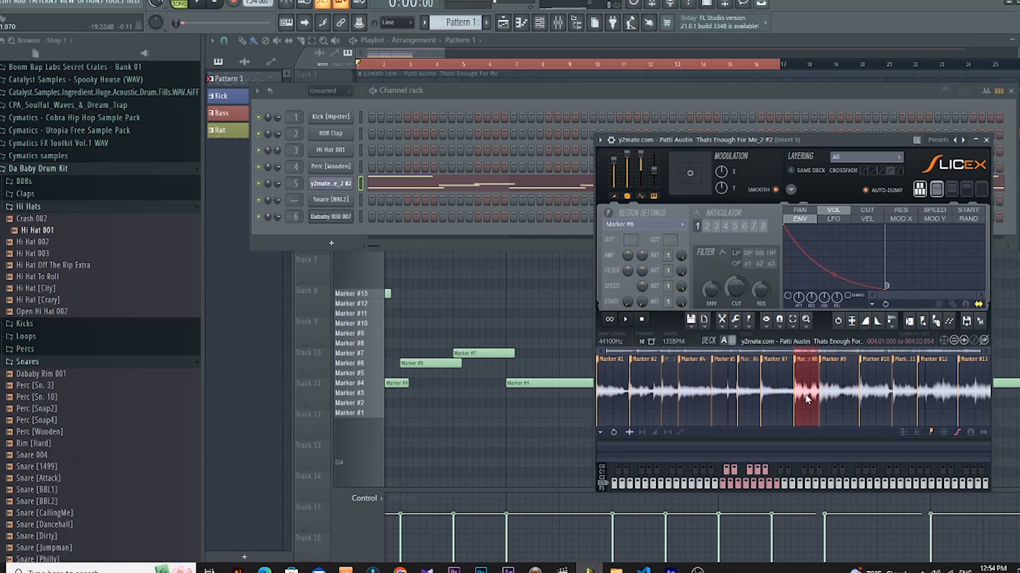
{"action": "left_click", "coordinate": [828, 397]}
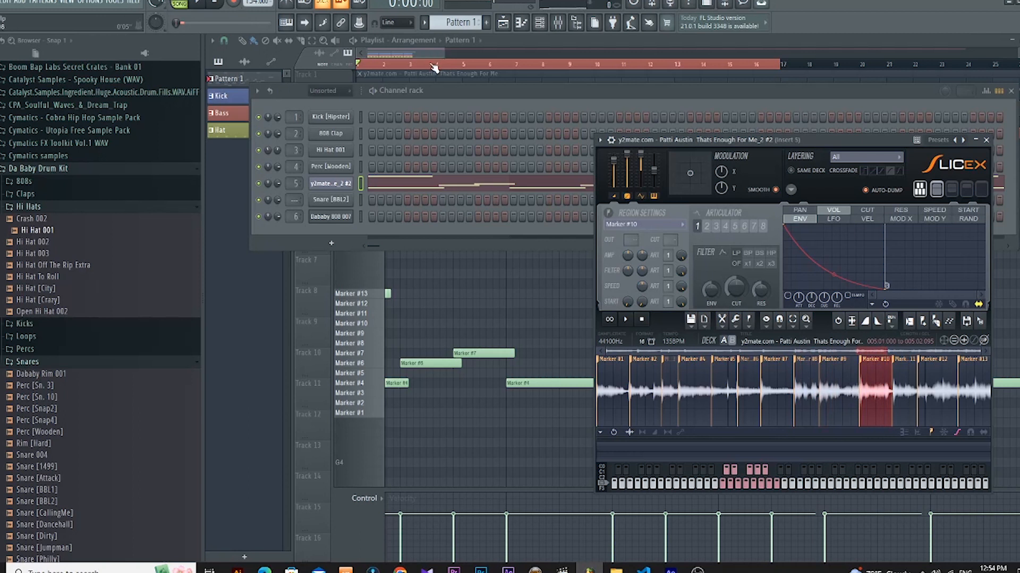
Step: Mute the Kick, Bass and Hat tracks in the playlist and play the sample chops on their own
{"action": "left_click", "coordinate": [414, 45]}
{"action": "left_click", "coordinate": [348, 188]}
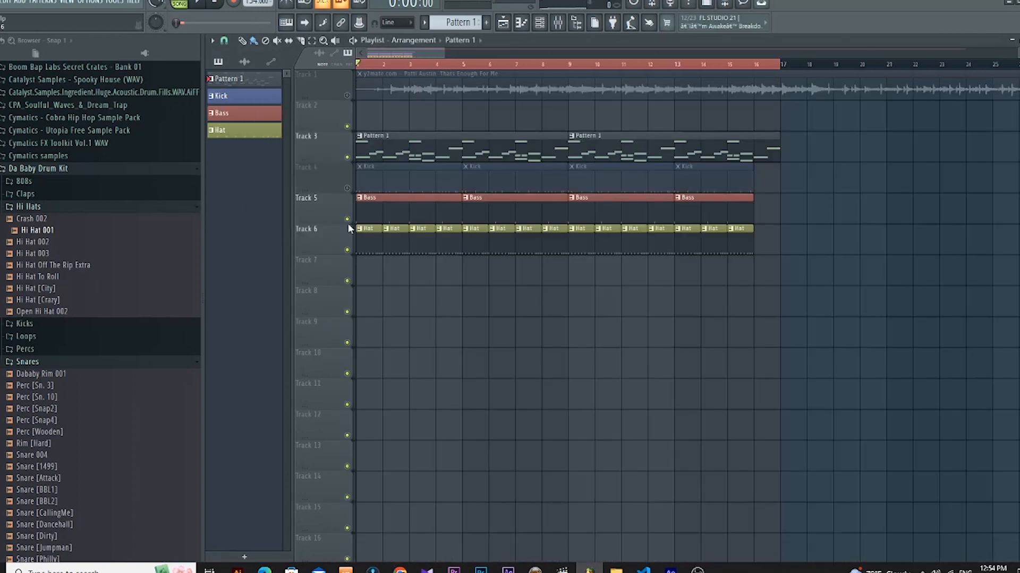
{"action": "left_click", "coordinate": [347, 250]}
{"action": "left_click", "coordinate": [347, 219]}
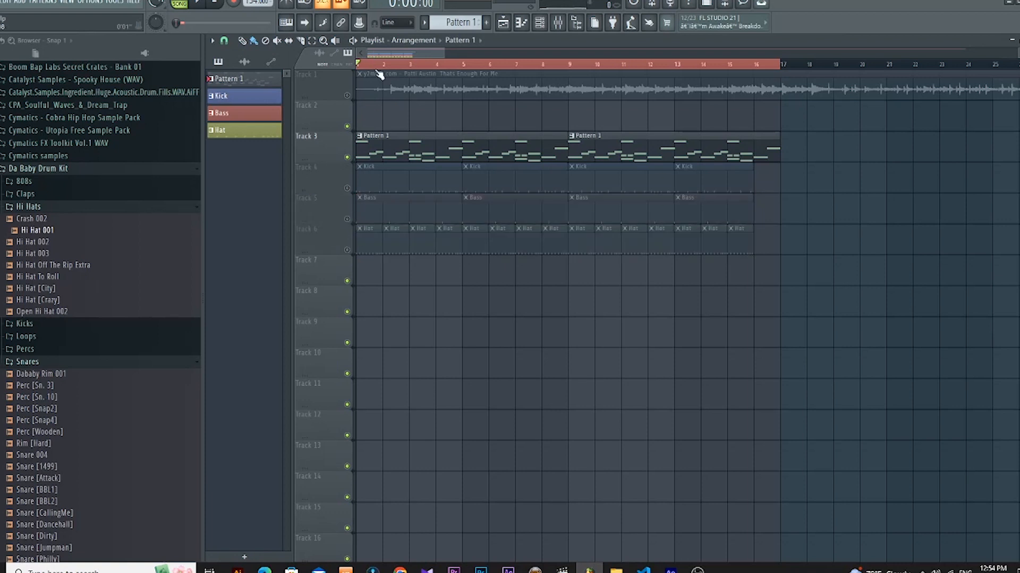
{"action": "key", "text": "space"}
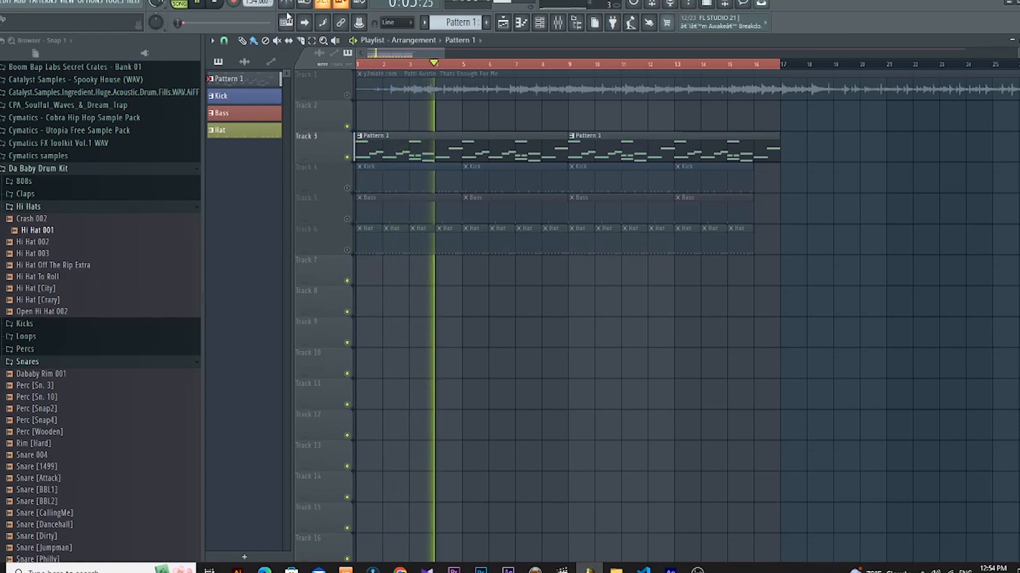
Step: Examine Pattern 1's full eight-bar chop sequence in the piano roll during playback, and return to the playlist
{"action": "double_click", "coordinate": [440, 134]}
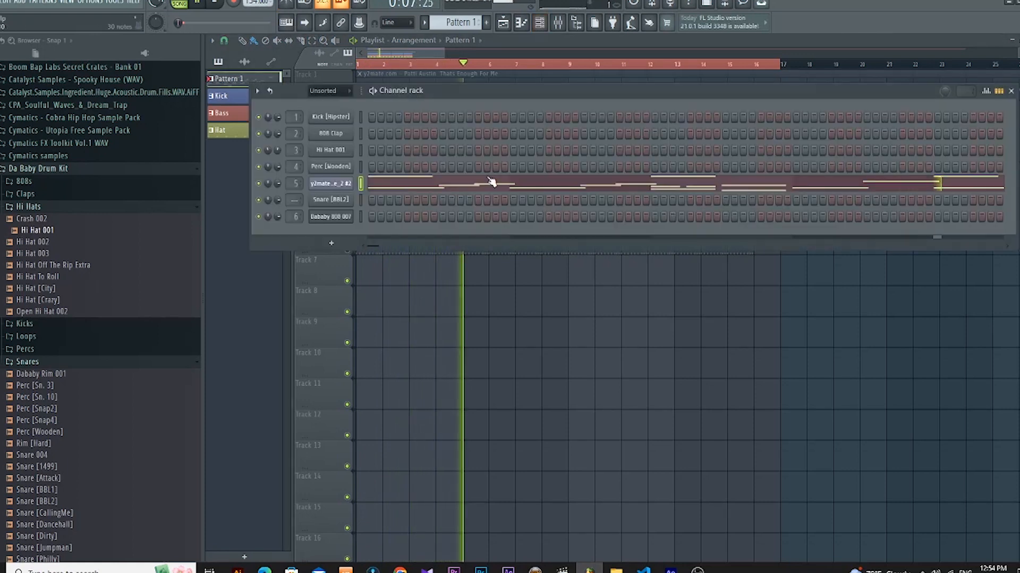
{"action": "left_click", "coordinate": [488, 181]}
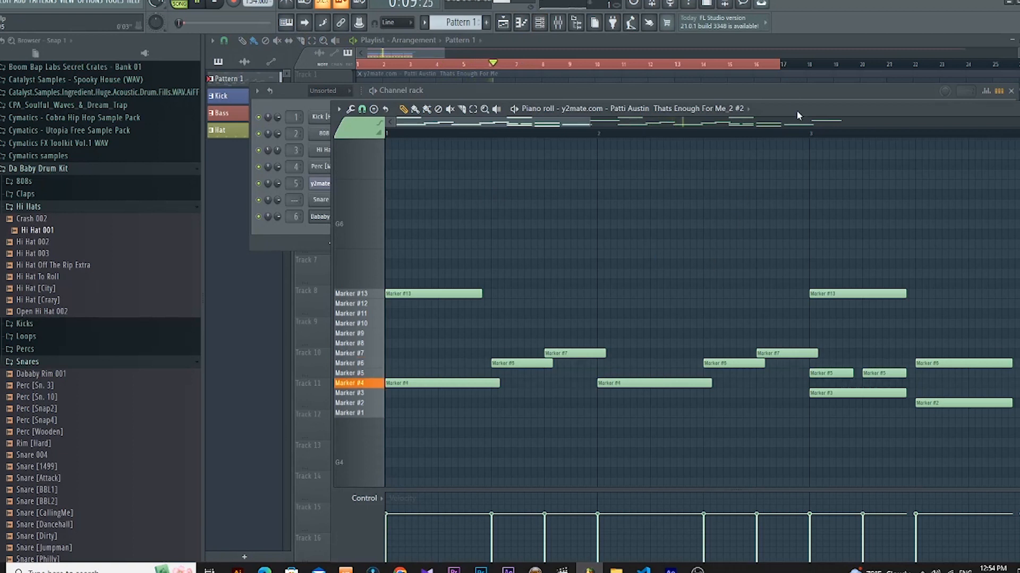
{"action": "left_click_drag", "start_coordinate": [739, 84], "coordinate": [682, 75]}
{"action": "left_click", "coordinate": [710, 52]}
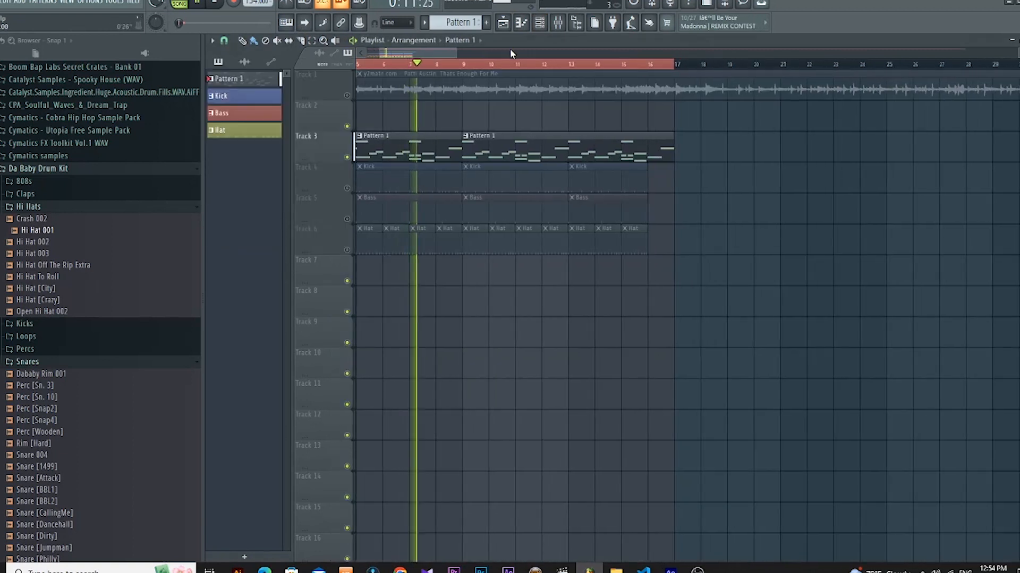
{"action": "double_click", "coordinate": [457, 139]}
{"action": "left_click_drag", "start_coordinate": [779, 123], "coordinate": [394, 121]}
{"action": "left_click_drag", "start_coordinate": [833, 114], "coordinate": [719, 68]}
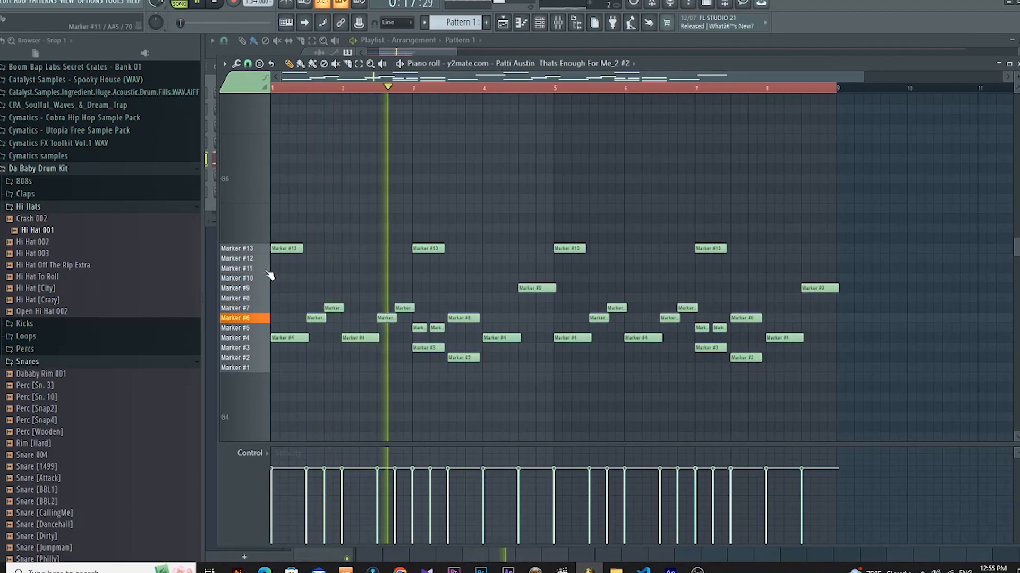
{"action": "key", "text": "space"}
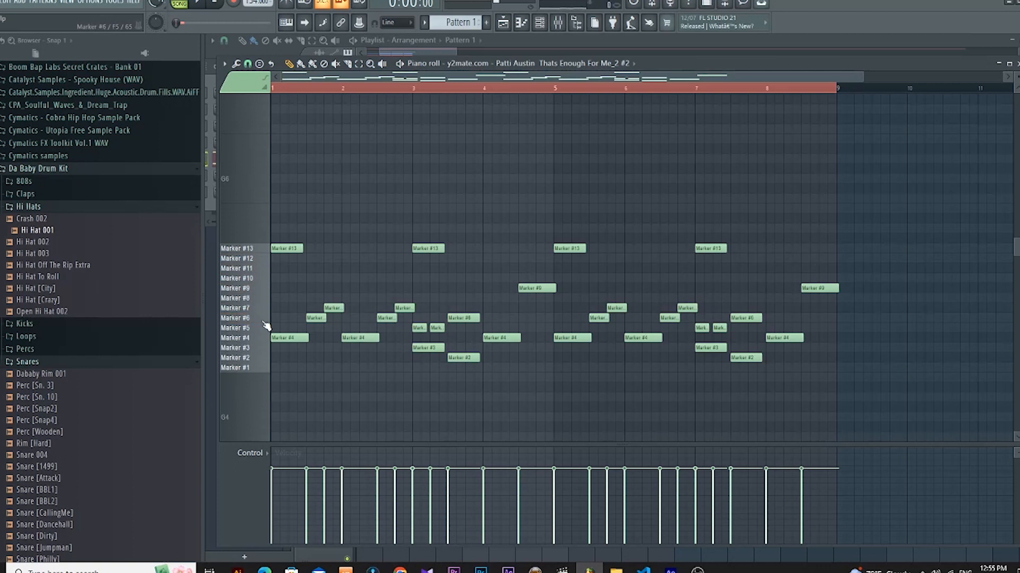
{"action": "left_click", "coordinate": [782, 43]}
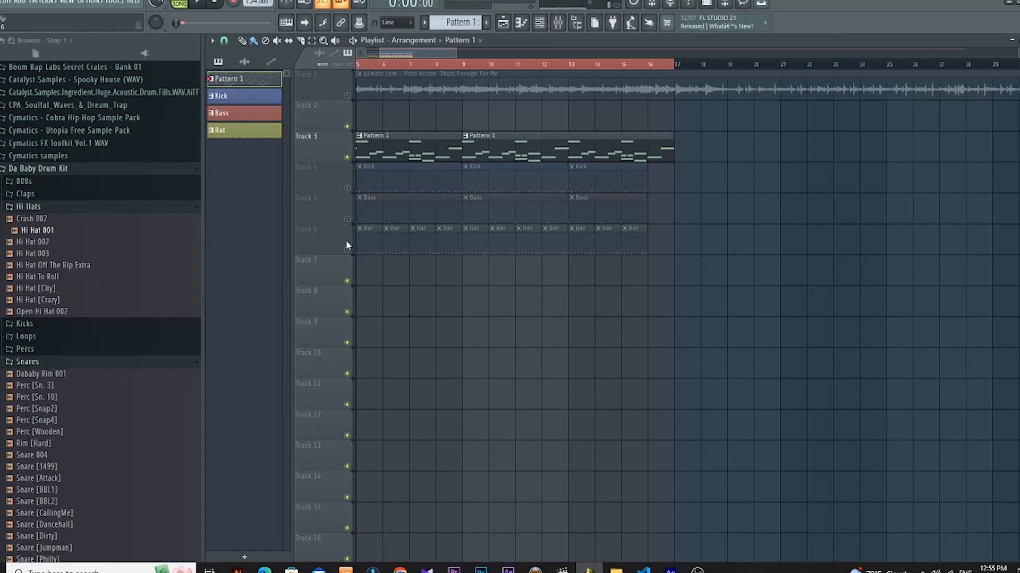
Step: Unmute the Kick track and inspect the Kick pattern's drum steps in the channel rack during playback
{"action": "left_click", "coordinate": [347, 188]}
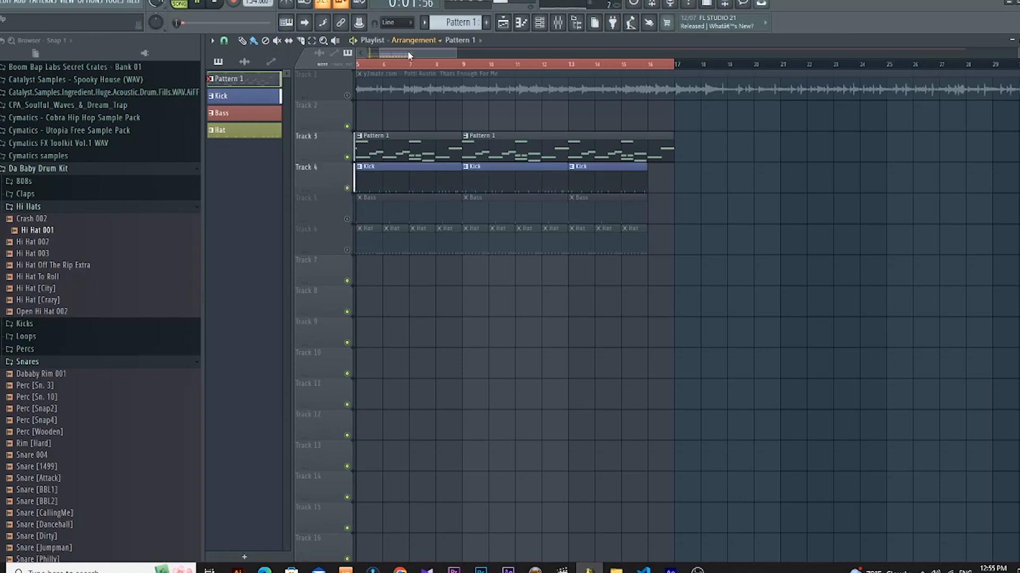
{"action": "key", "text": "space"}
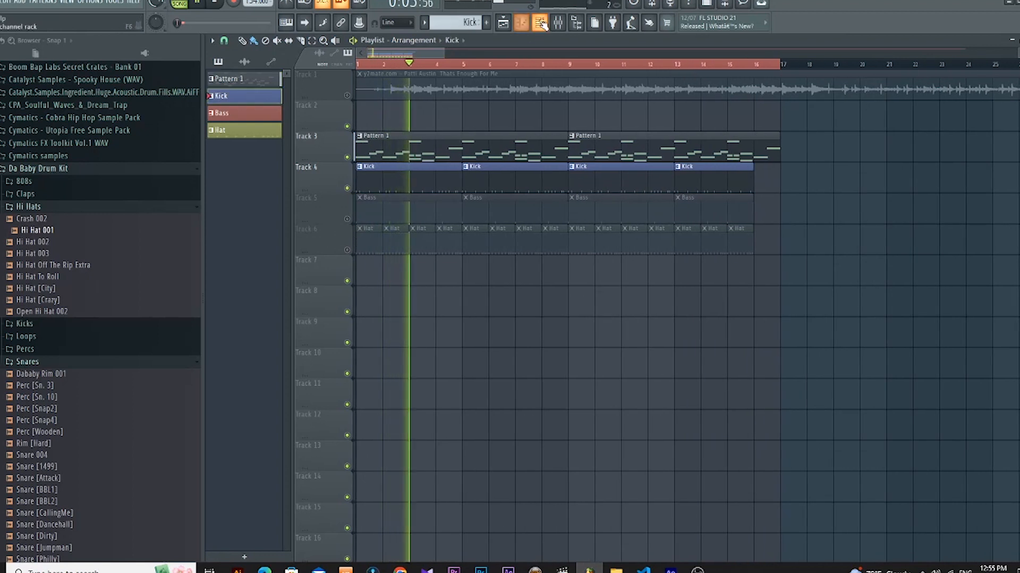
{"action": "left_click", "coordinate": [540, 22]}
{"action": "left_click_drag", "start_coordinate": [581, 70], "coordinate": [589, 135]}
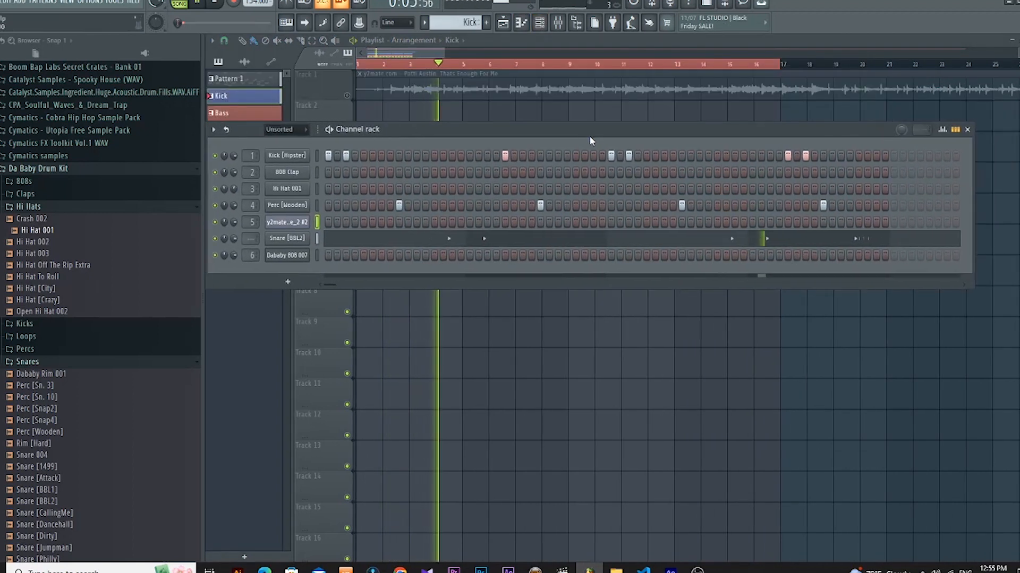
{"action": "left_click", "coordinate": [540, 23]}
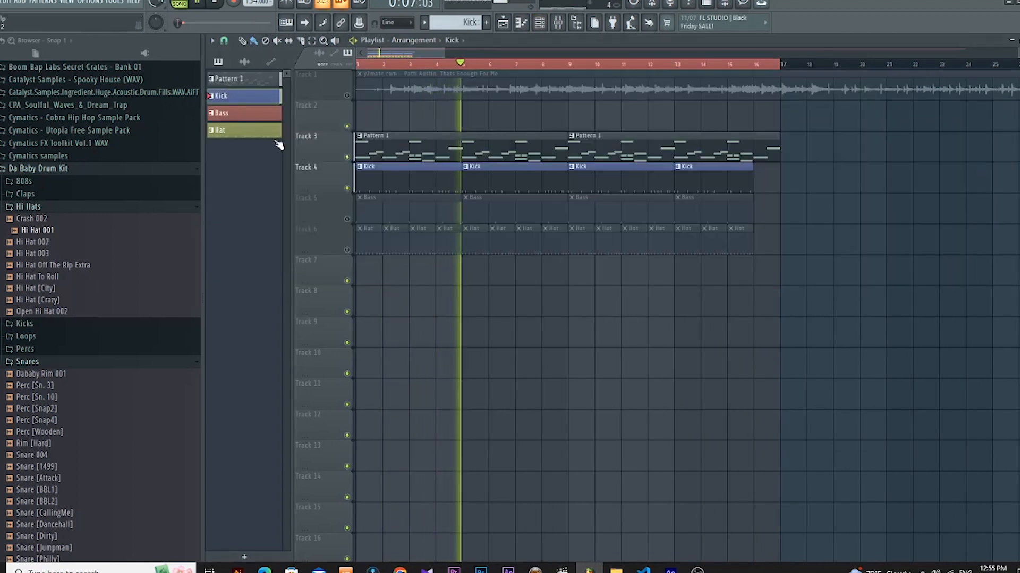
Step: Unmute the Bass and Hat tracks in the playlist
{"action": "left_click", "coordinate": [348, 220]}
{"action": "left_click", "coordinate": [348, 220]}
{"action": "left_click", "coordinate": [348, 220]}
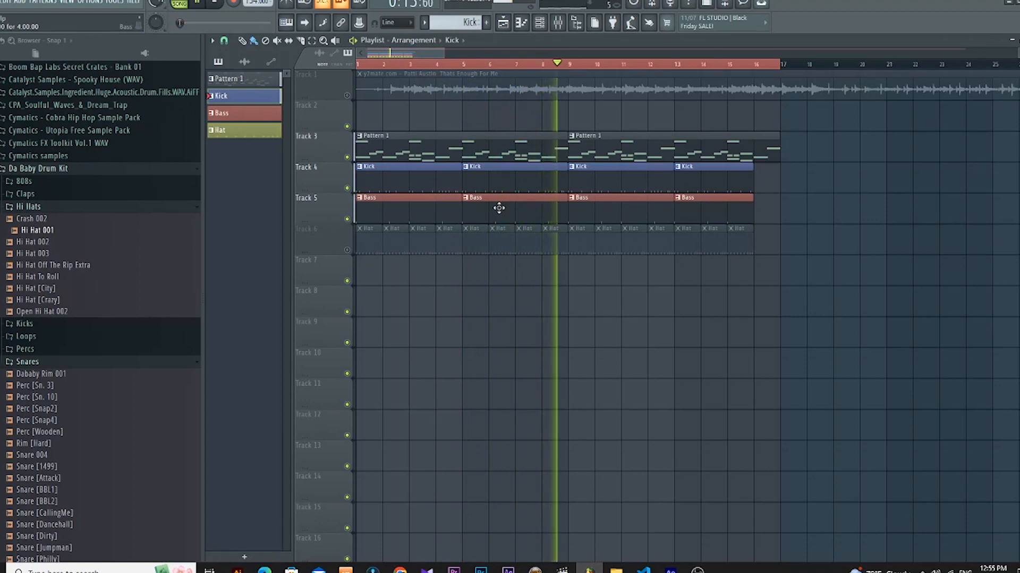
{"action": "left_click", "coordinate": [348, 250]}
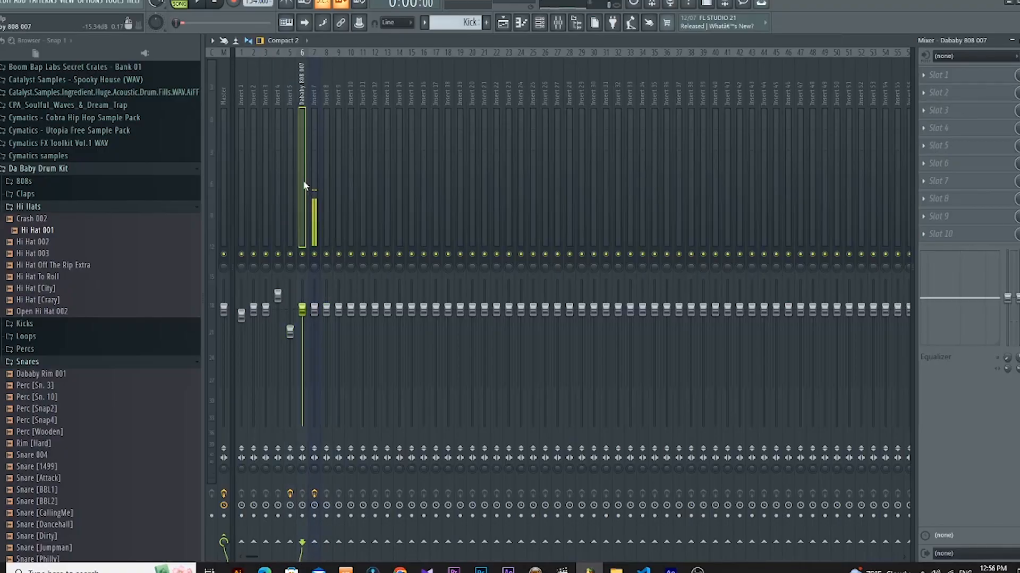
Step: Isolate the sample's mixer track, Insert 5, by muting Inserts 1 to 4 and the Dababy 808 007 track
{"action": "left_click", "coordinate": [291, 180]}
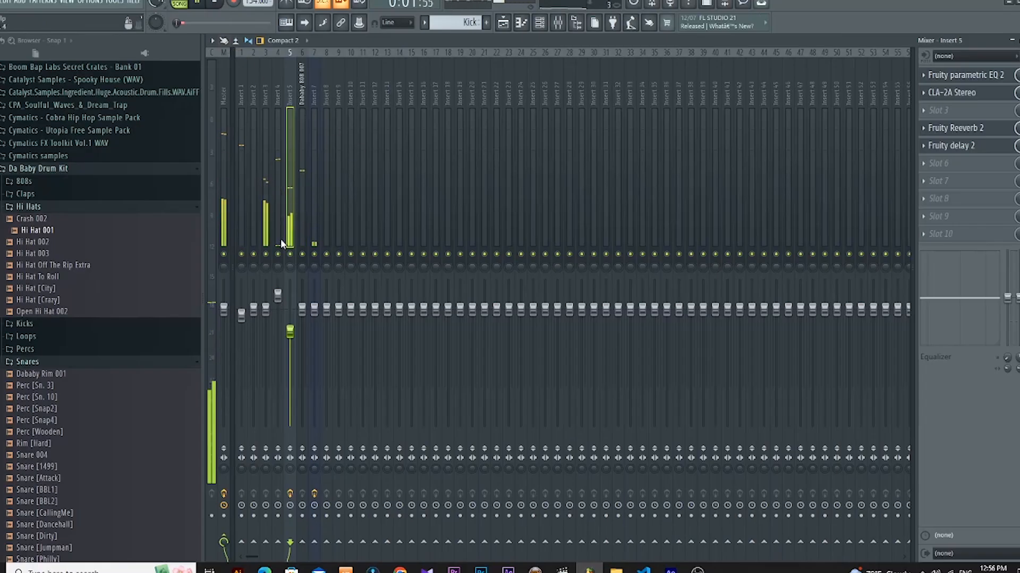
{"action": "left_click", "coordinate": [278, 255]}
{"action": "left_click", "coordinate": [266, 254]}
{"action": "left_click", "coordinate": [253, 254]}
{"action": "left_click", "coordinate": [242, 255]}
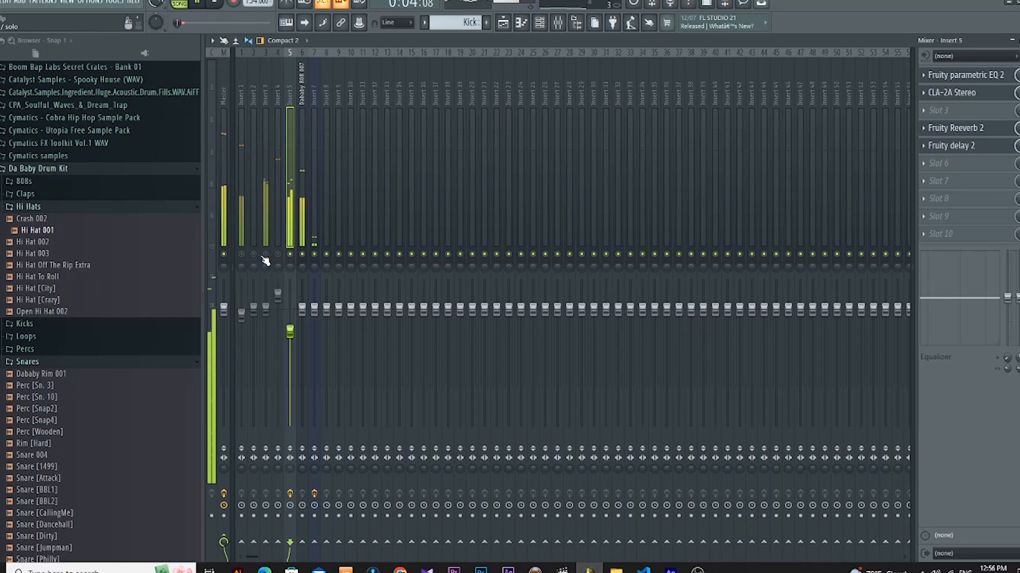
{"action": "left_click", "coordinate": [301, 255]}
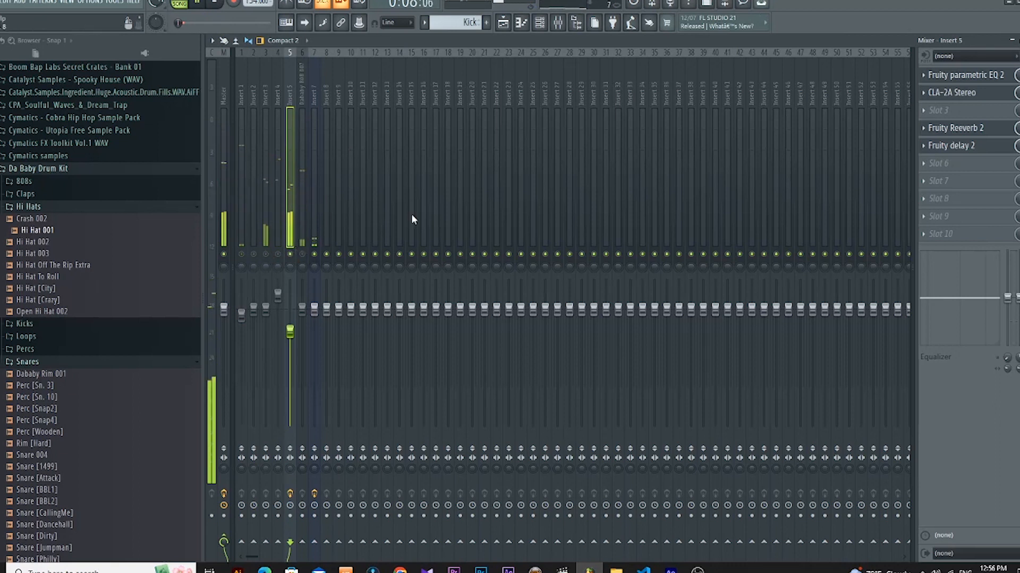
Step: In Insert 5's Fruity parametric EQ 2, move band 3 to about 590 Hz with a slightly shallower cut
{"action": "left_click", "coordinate": [997, 79]}
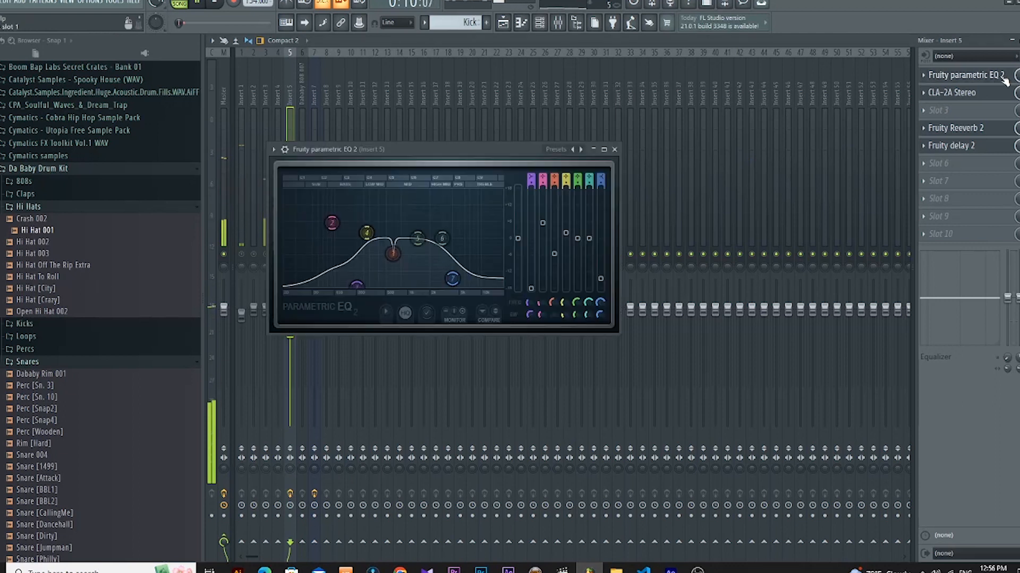
{"action": "key", "text": "Escape"}
{"action": "left_click", "coordinate": [1008, 77]}
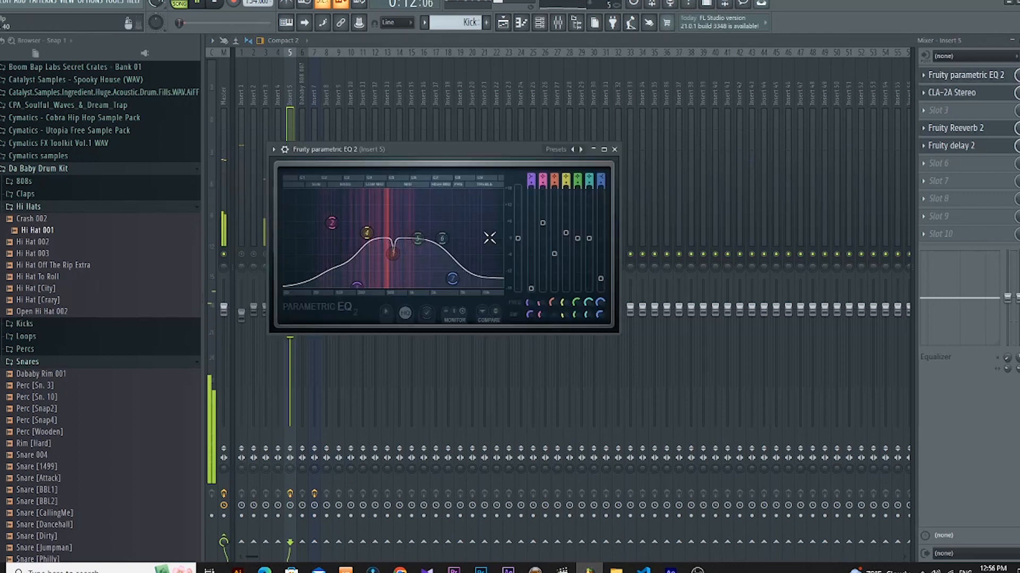
{"action": "left_click_drag", "start_coordinate": [616, 337], "coordinate": [826, 407]}
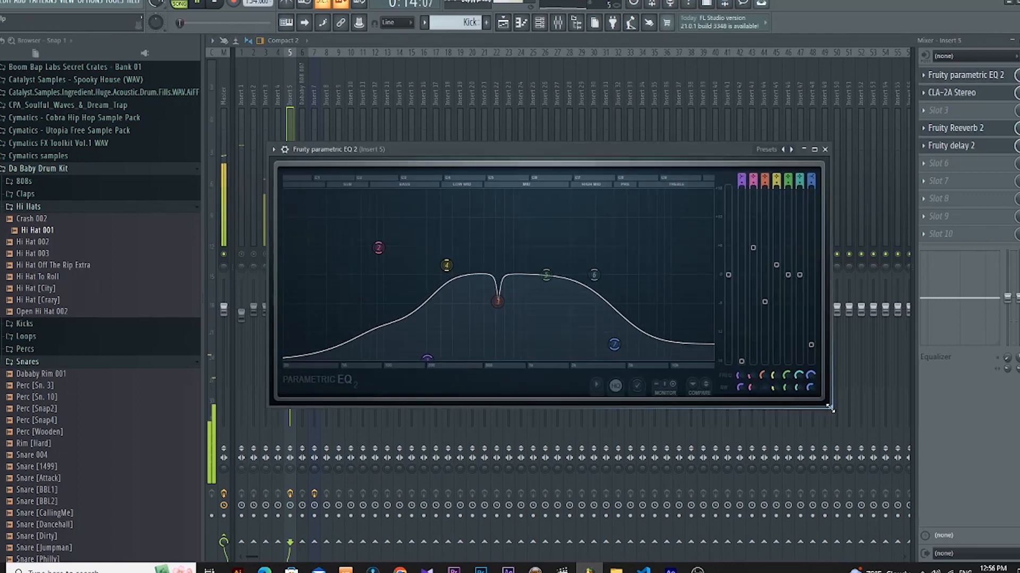
{"action": "mouse_move", "coordinate": [497, 303]}
{"action": "left_mouse_down"}
{"action": "mouse_move", "coordinate": [493, 214]}
{"action": "mouse_move", "coordinate": [493, 294]}
{"action": "left_mouse_up"}
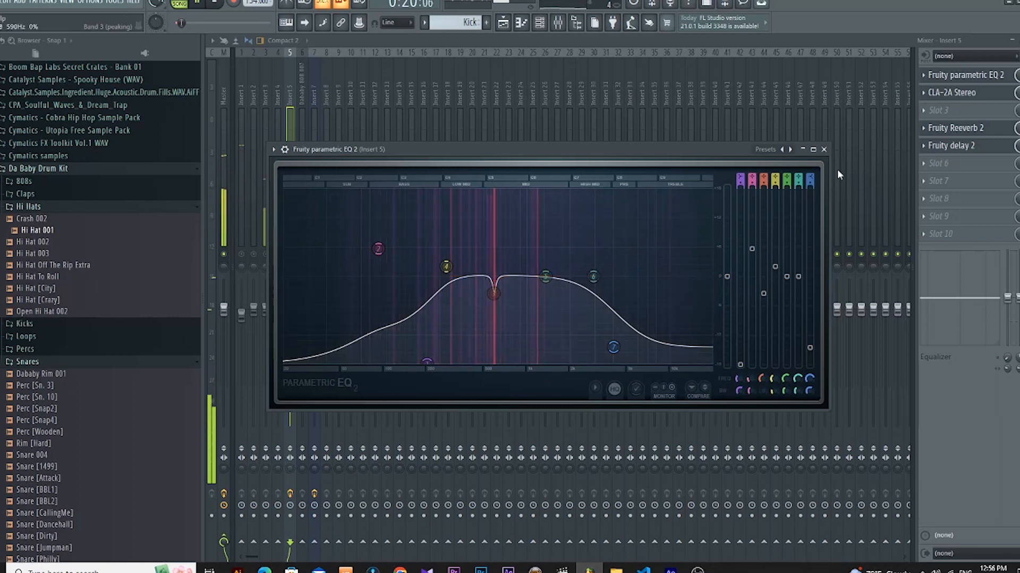
{"action": "left_click", "coordinate": [825, 149]}
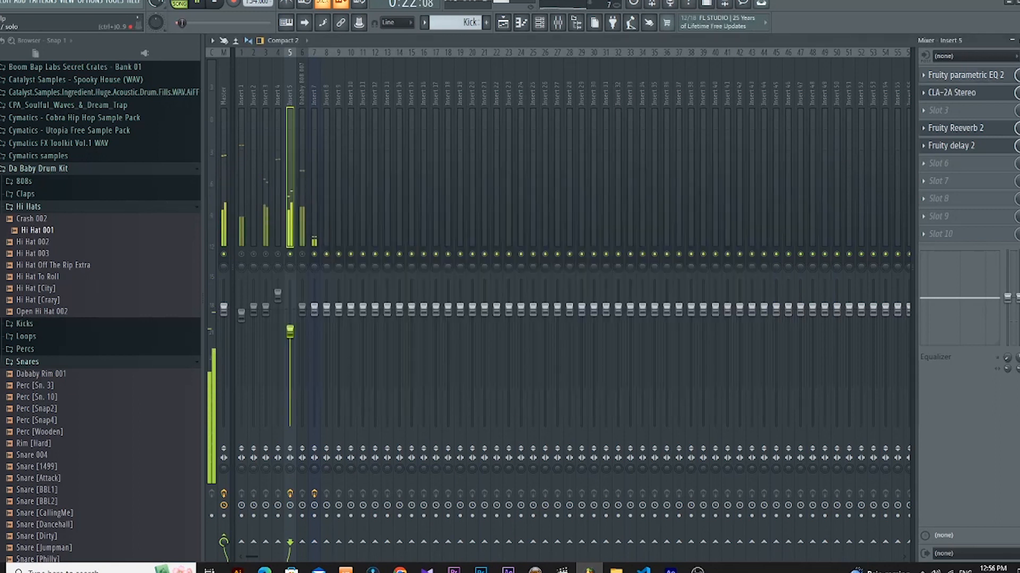
Step: Review the CLA-2A Stereo compressor settings on Insert 5 while the sample plays
{"action": "left_click", "coordinate": [970, 94]}
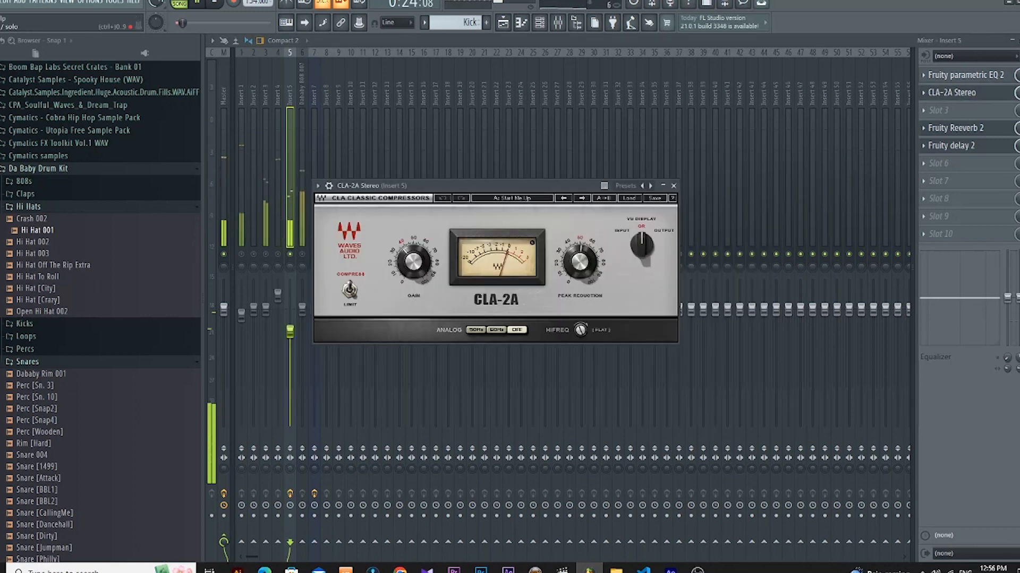
{"action": "key", "text": "Escape"}
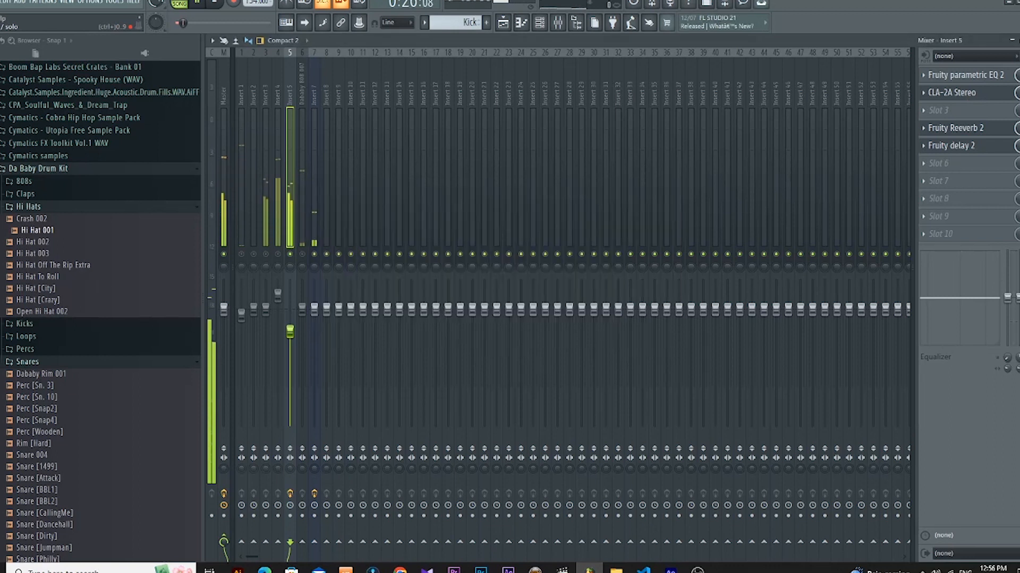
{"action": "left_click", "coordinate": [994, 95]}
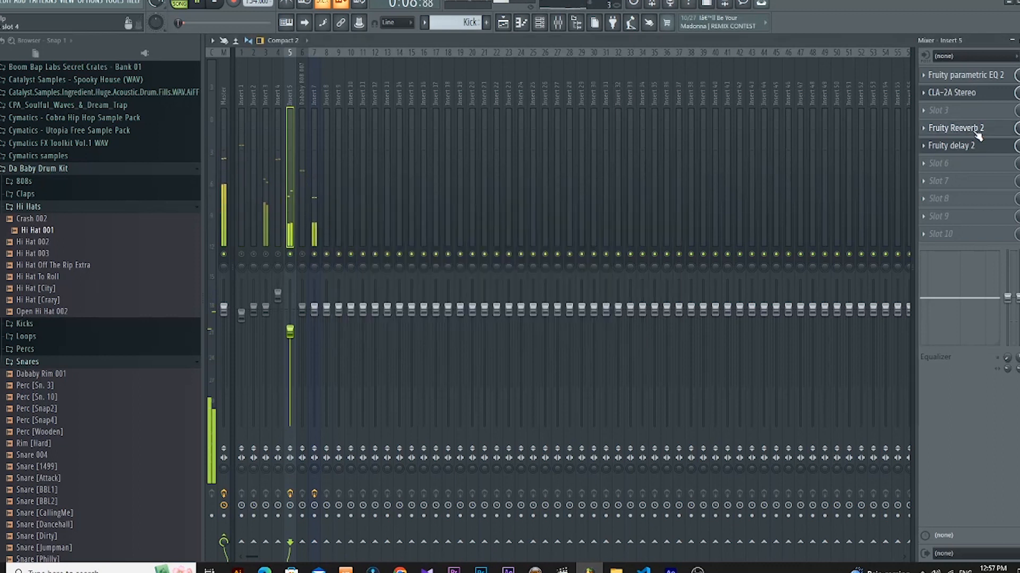
Step: Examine the wet level, size and low-cut settings of Fruity Reeverb 2 on Insert 5
{"action": "left_click", "coordinate": [952, 128]}
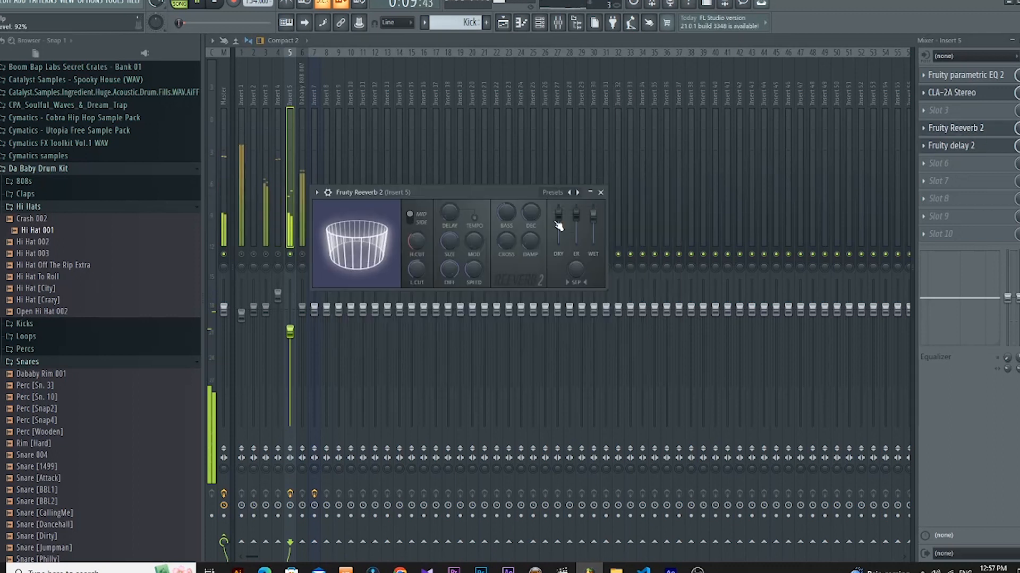
{"action": "left_click_drag", "start_coordinate": [594, 216], "coordinate": [594, 218]}
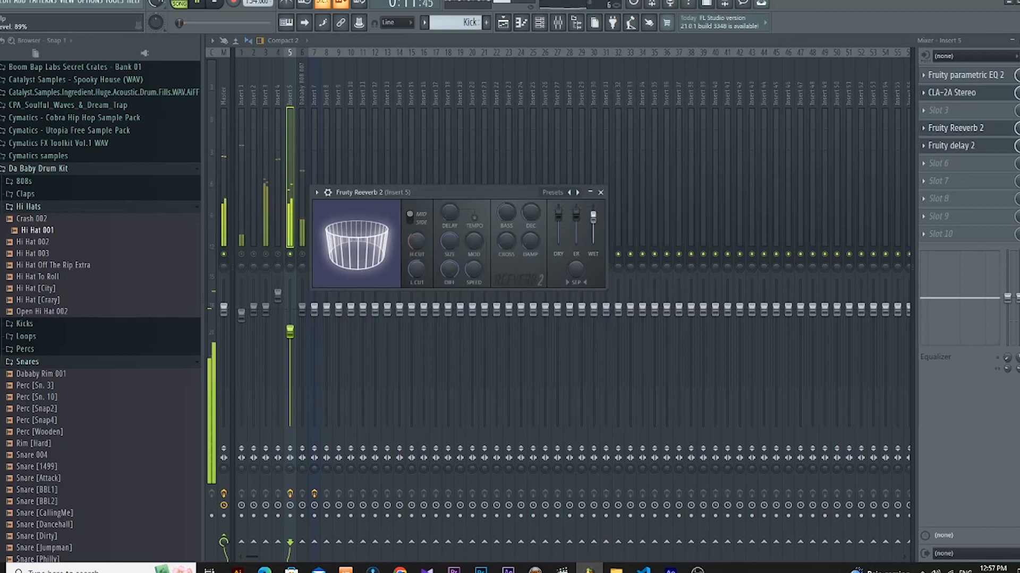
{"action": "left_click_drag", "start_coordinate": [448, 244], "coordinate": [448, 239]}
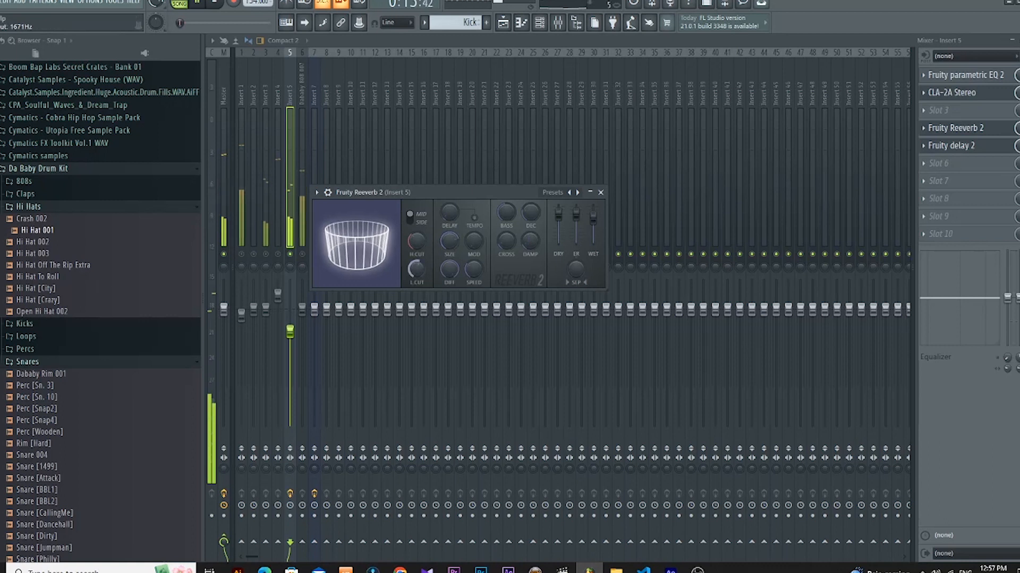
Step: Check Fruity delay 2's settings on Insert 5 and return to the playlist, showing a wider span of the arrangement
{"action": "left_click", "coordinate": [981, 148]}
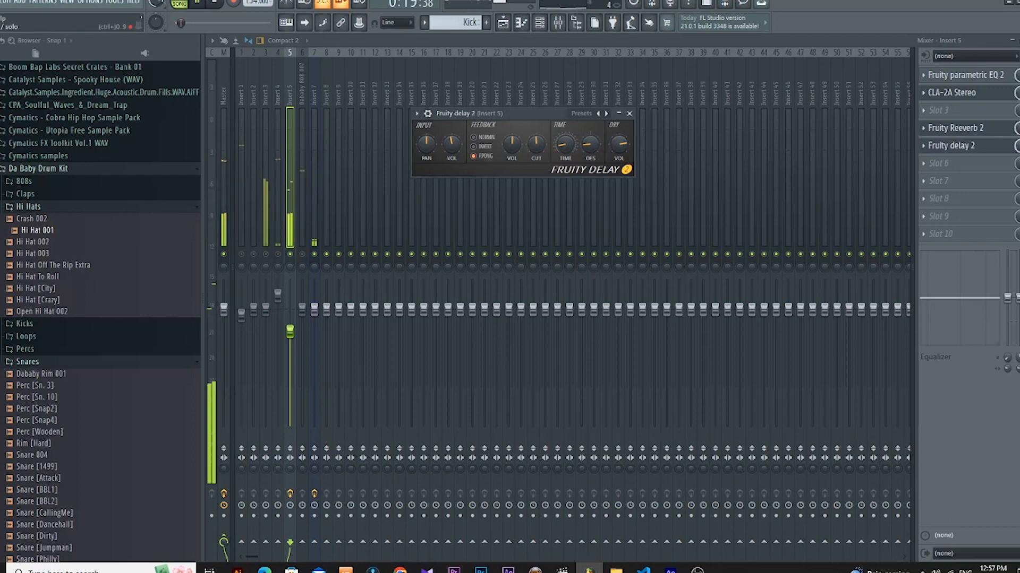
{"action": "left_click", "coordinate": [1019, 40]}
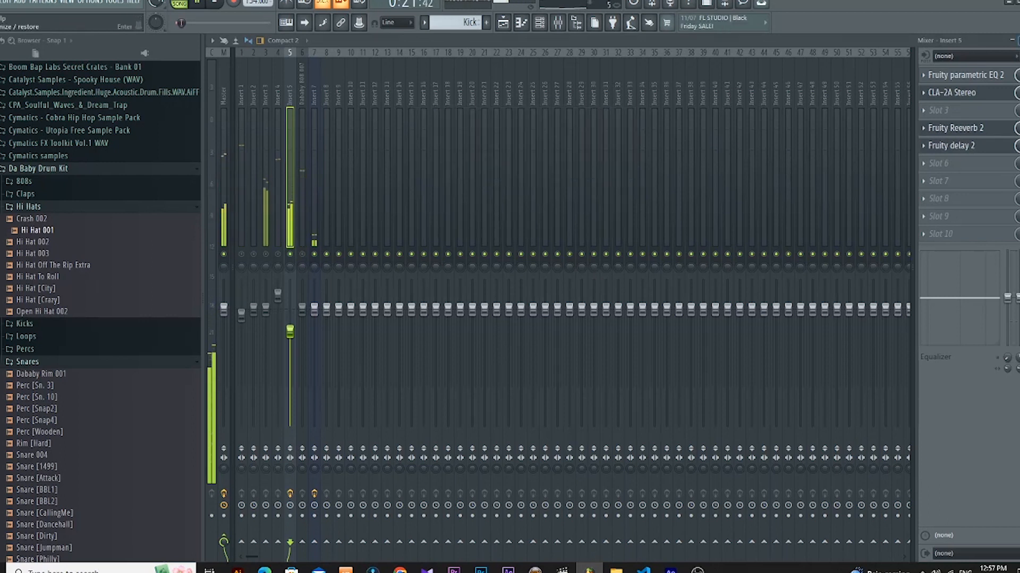
{"action": "left_click", "coordinate": [417, 53]}
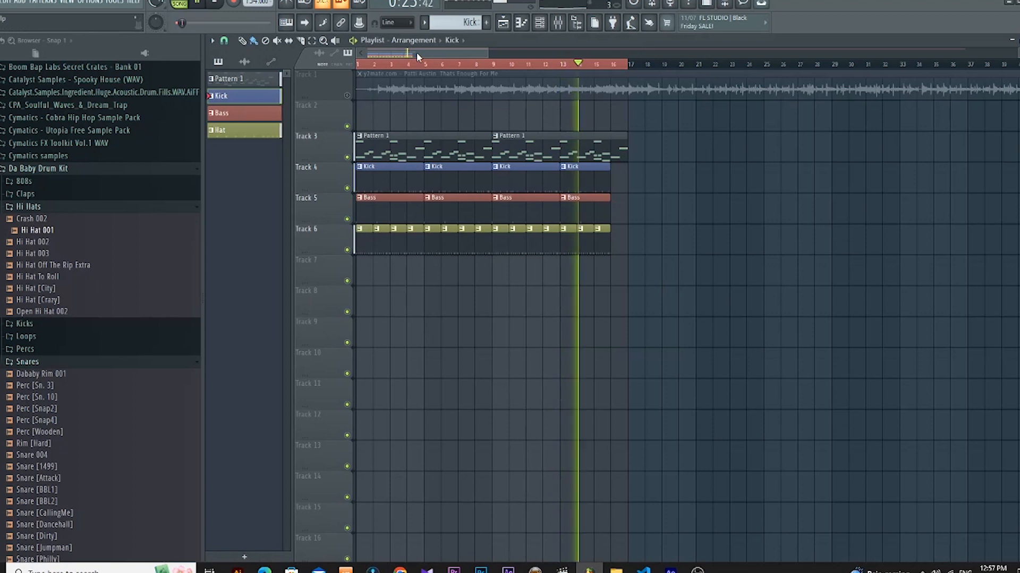
{"action": "left_click_drag", "start_coordinate": [489, 54], "coordinate": [412, 55]}
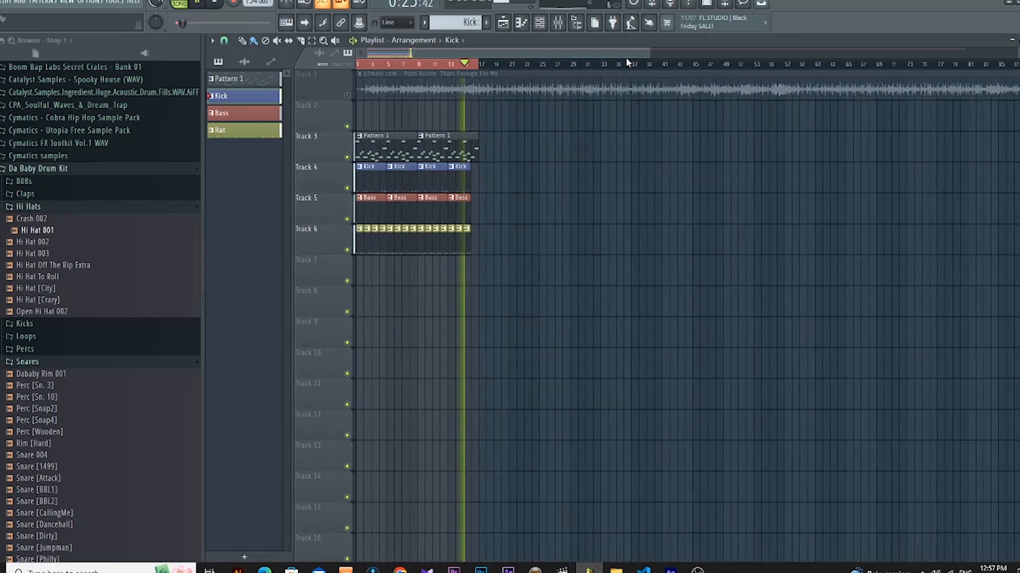